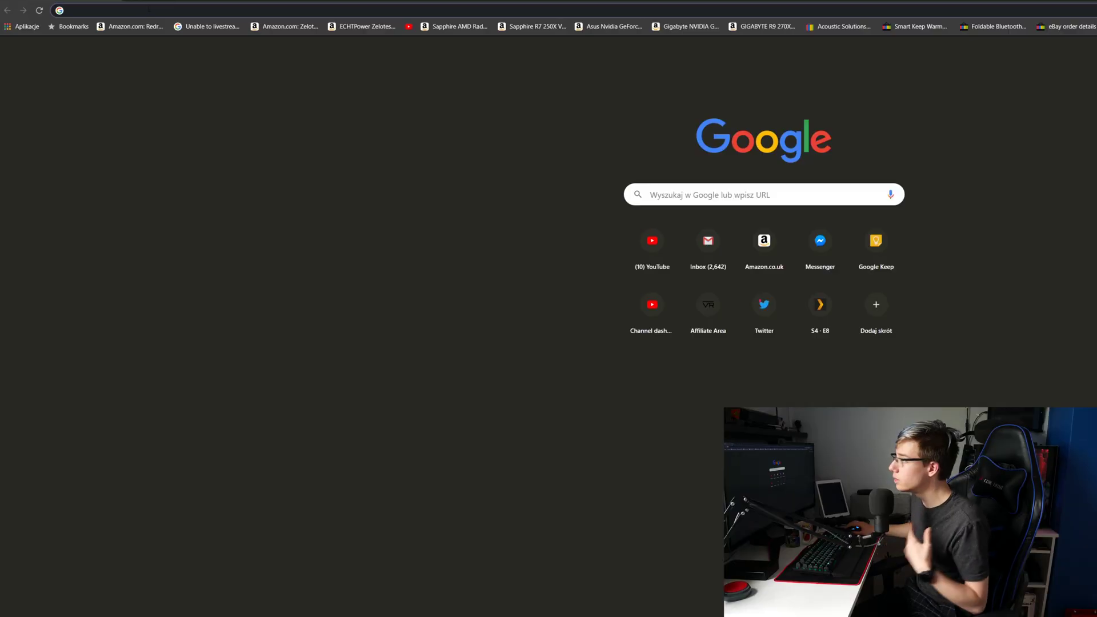
Step: Load the FreeNAS login page at 192.168.2.16 in Chrome
{"action": "left_click", "coordinate": [149, 10]}
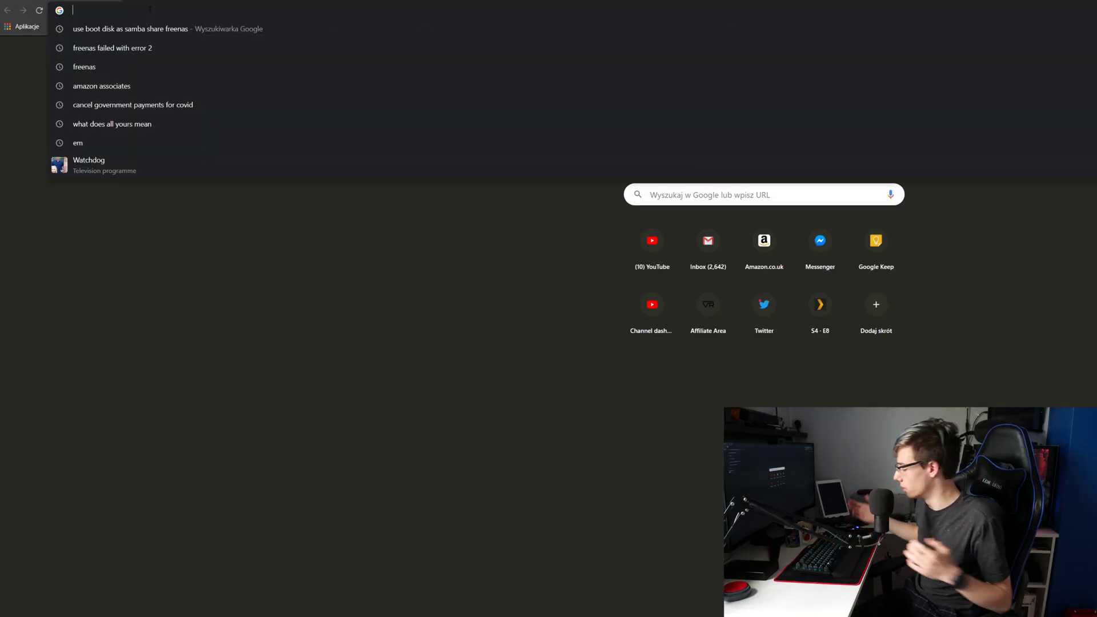
{"action": "type", "text": "192"}
{"action": "key", "text": "Right"}
{"action": "key", "text": "BackSpace"}
{"action": "key", "text": "BackSpace"}
{"action": "key", "text": "BackSpace"}
{"action": "key", "text": "BackSpace"}
{"action": "key", "text": "BackSpace"}
{"action": "key", "text": "BackSpace"}
{"action": "key", "text": "BackSpace"}
{"action": "key", "text": "BackSpace"}
{"action": "type", "text": "16"}
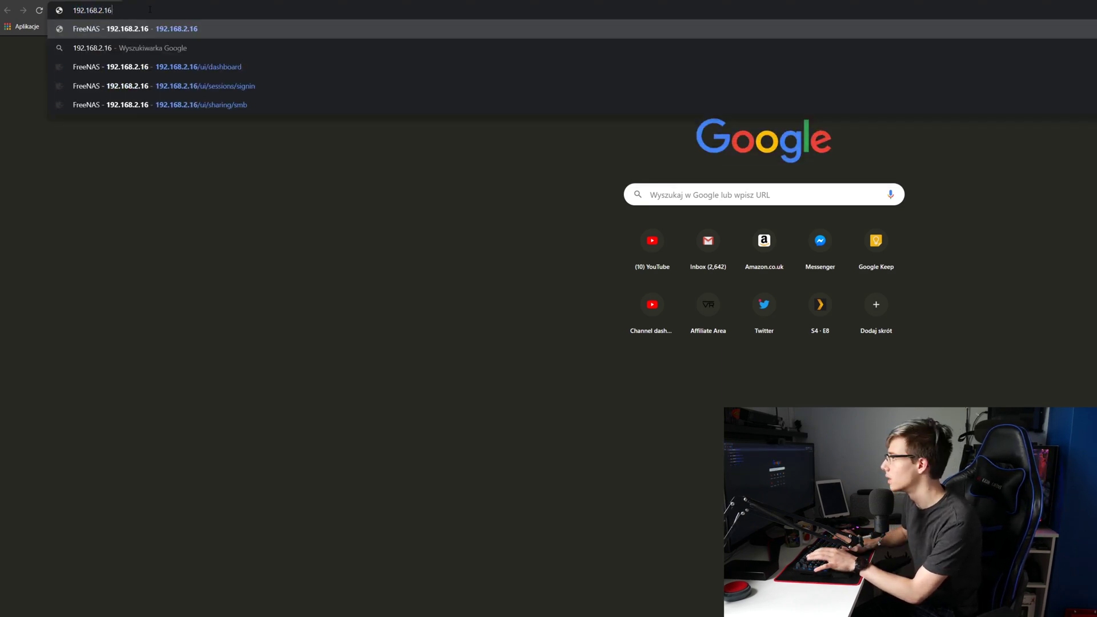
{"action": "key", "text": "Return"}
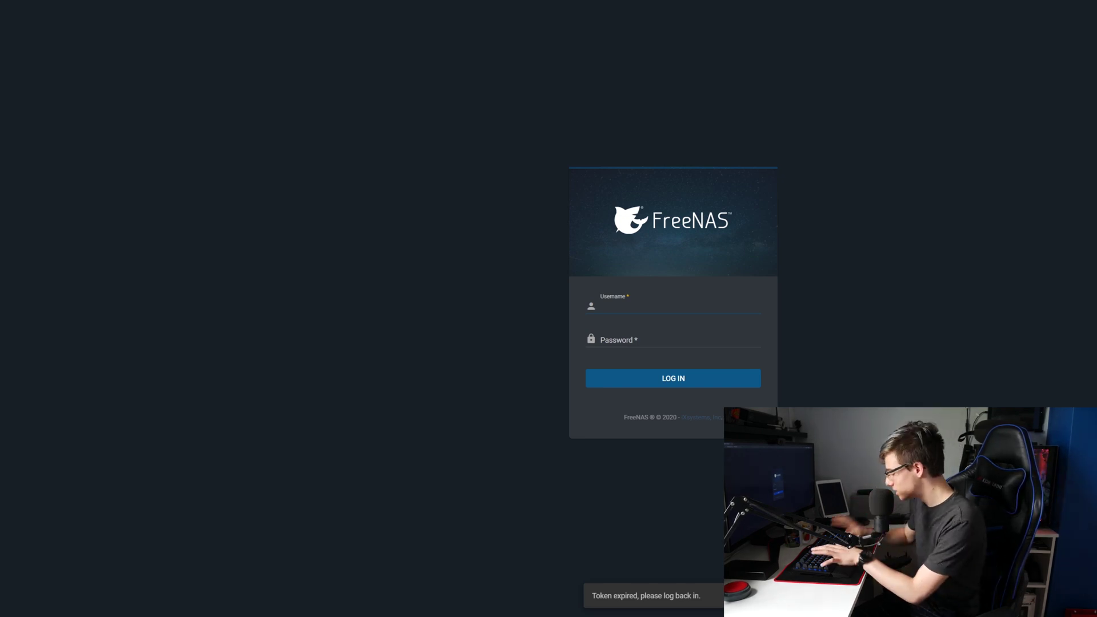
Step: Sign in as root with the administrator password
{"action": "type", "text": "root"}
{"action": "left_click", "coordinate": [345, 200]}
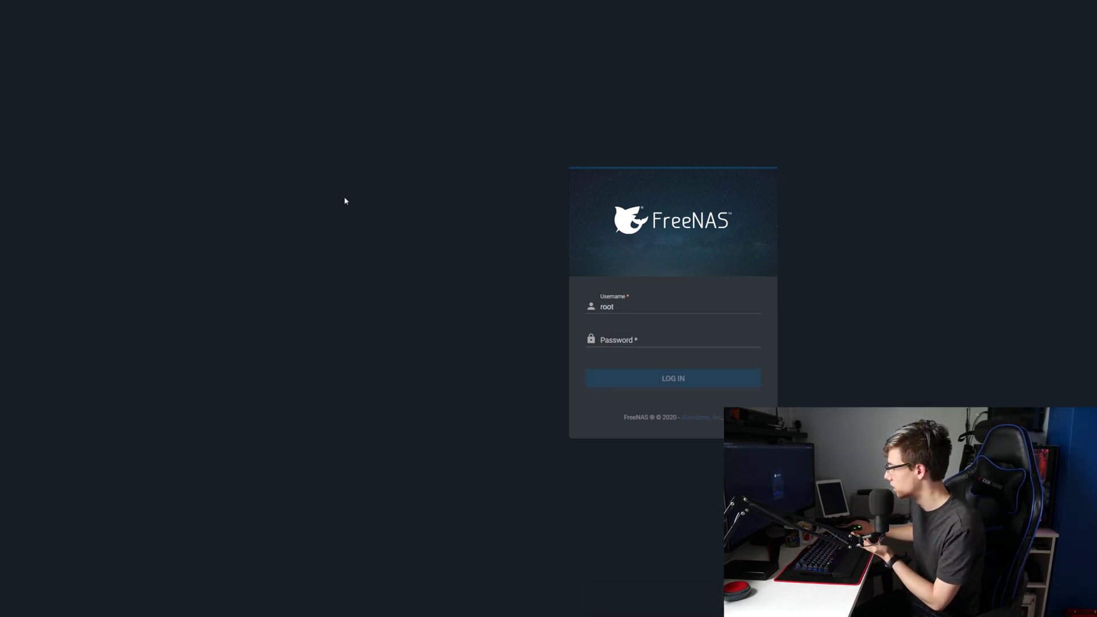
{"action": "left_click", "coordinate": [643, 340]}
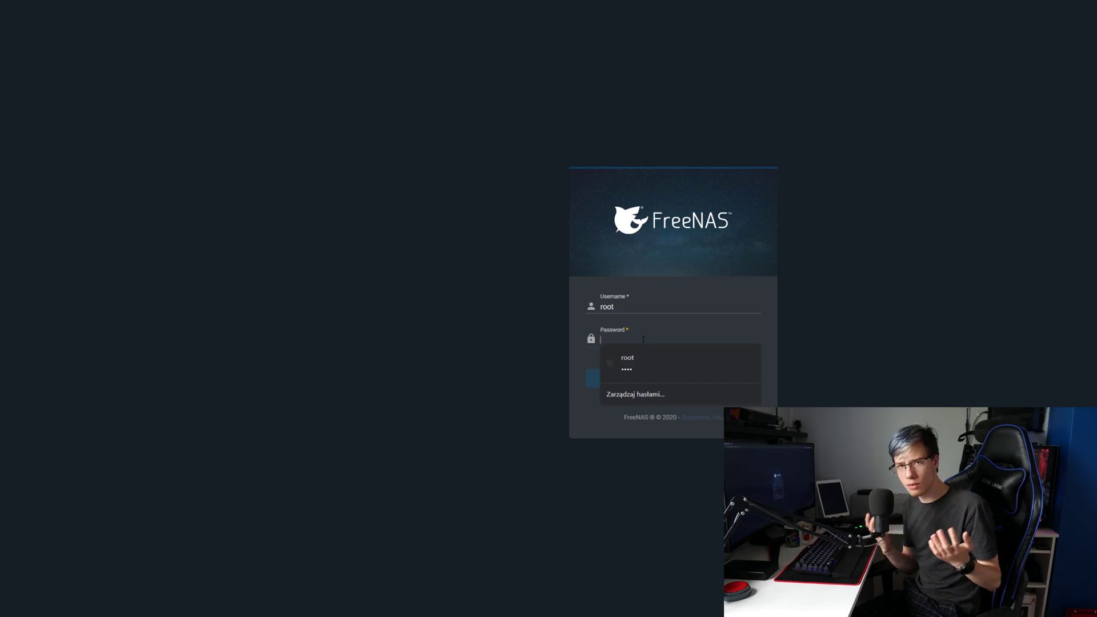
{"action": "type", "text": "root"}
{"action": "key", "text": "Return"}
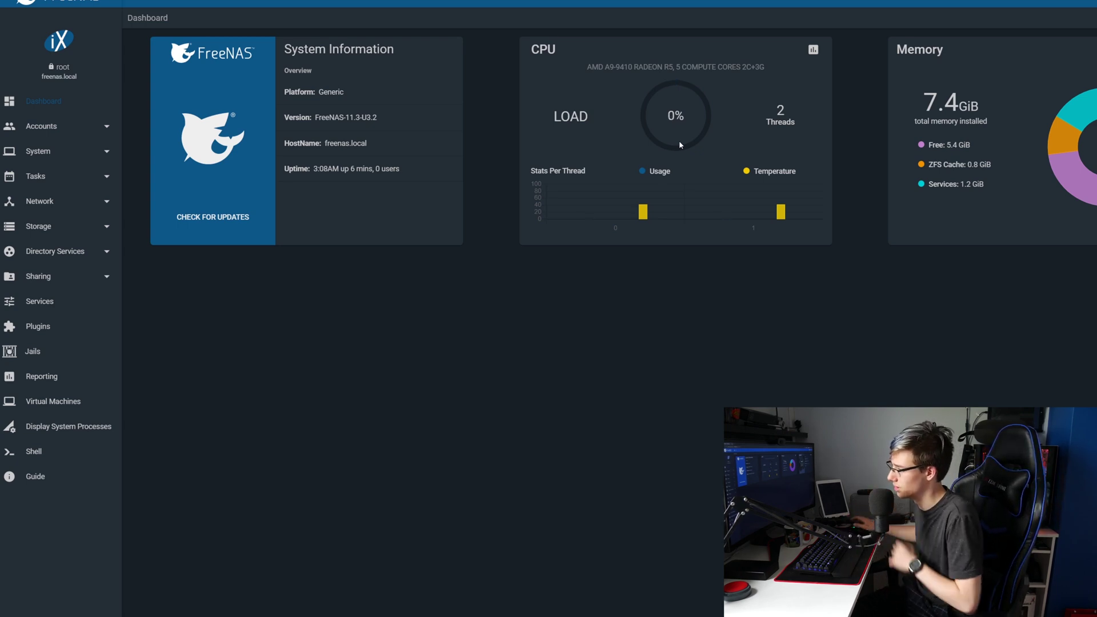
Step: Start creating a new pool from Storage > Pools
{"action": "left_click", "coordinate": [49, 228]}
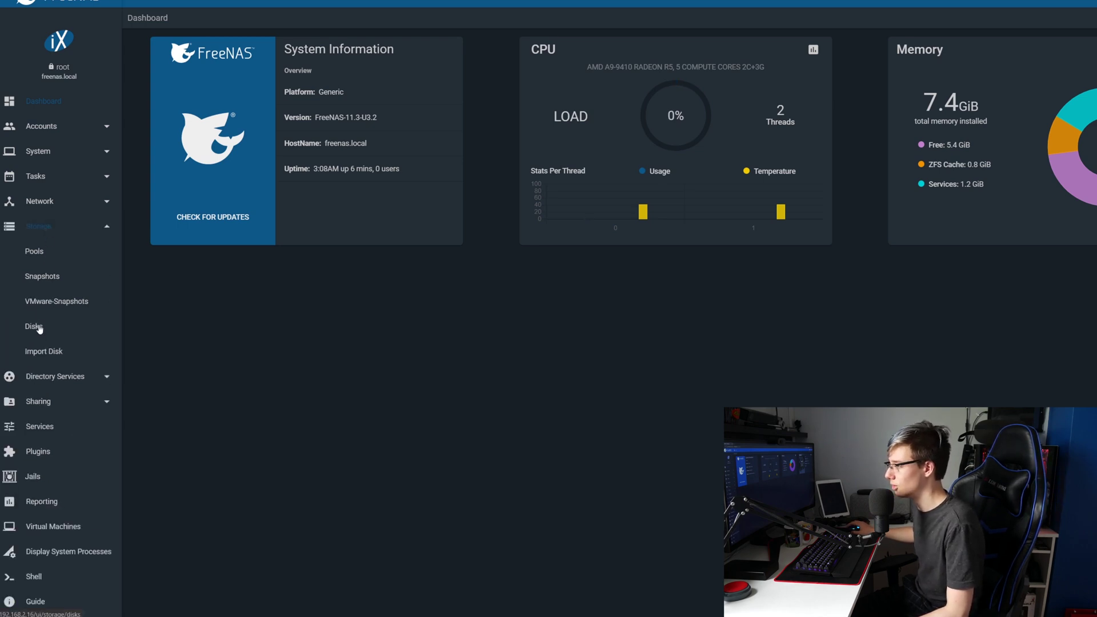
{"action": "left_click", "coordinate": [39, 328]}
{"action": "left_click", "coordinate": [40, 255]}
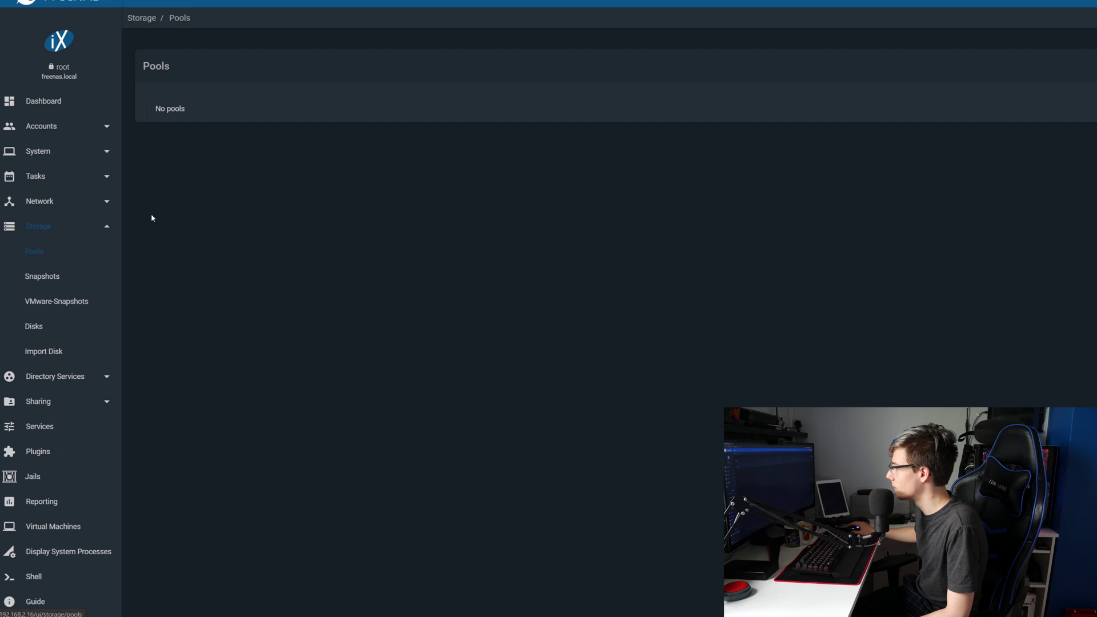
{"action": "left_click", "coordinate": [1062, 64]}
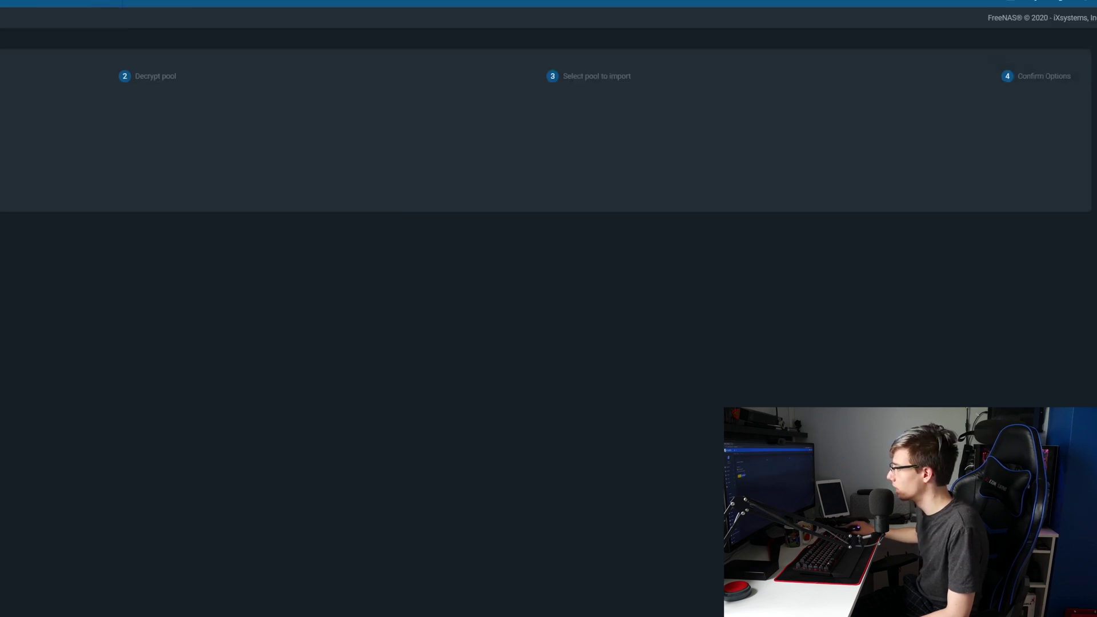
{"action": "left_click", "coordinate": [105, 174]}
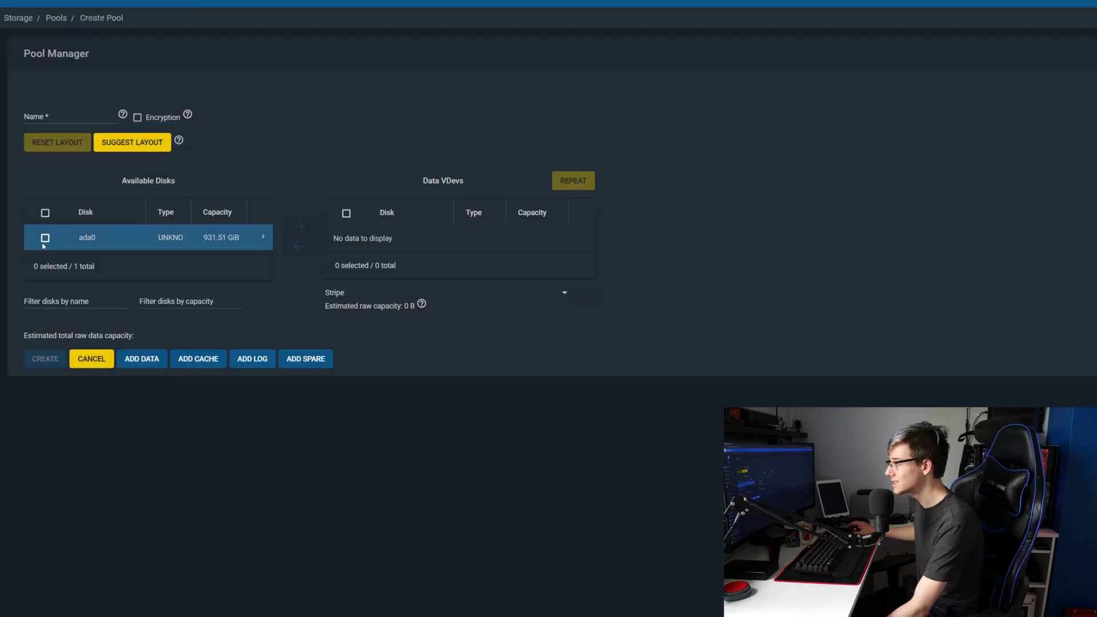
Step: Build pool TheMysticle from disk ada0 as a data vdev and confirm the disk erase
{"action": "left_click", "coordinate": [262, 238]}
{"action": "left_click", "coordinate": [262, 239]}
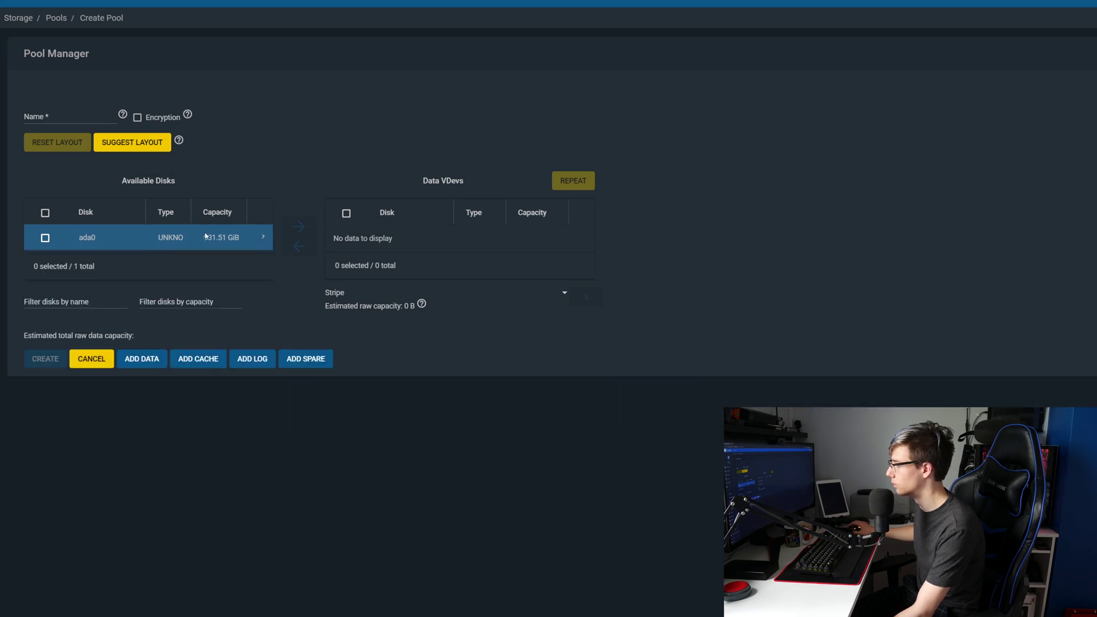
{"action": "left_click", "coordinate": [45, 238]}
{"action": "left_click", "coordinate": [299, 226]}
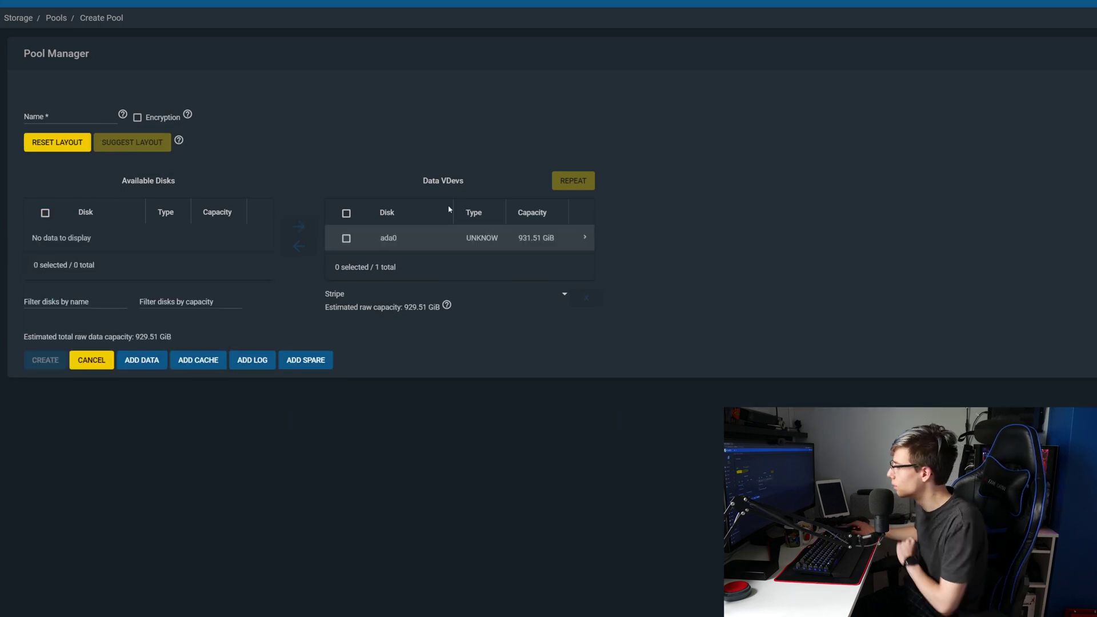
{"action": "left_click", "coordinate": [66, 118]}
{"action": "type", "text": "Th"}
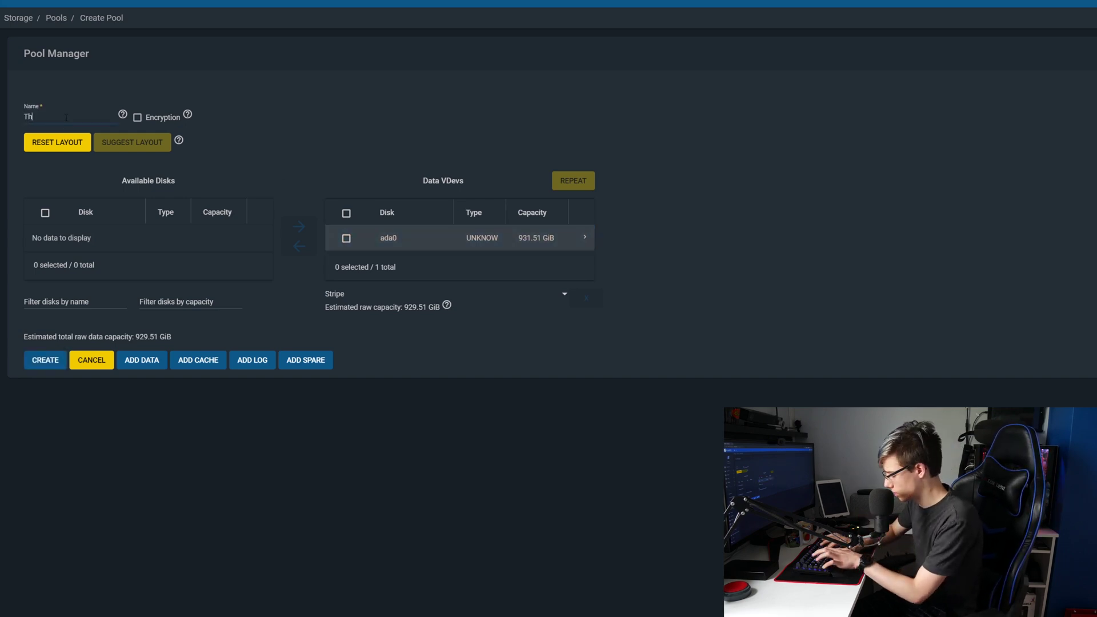
{"action": "type", "text": "eMysticle"}
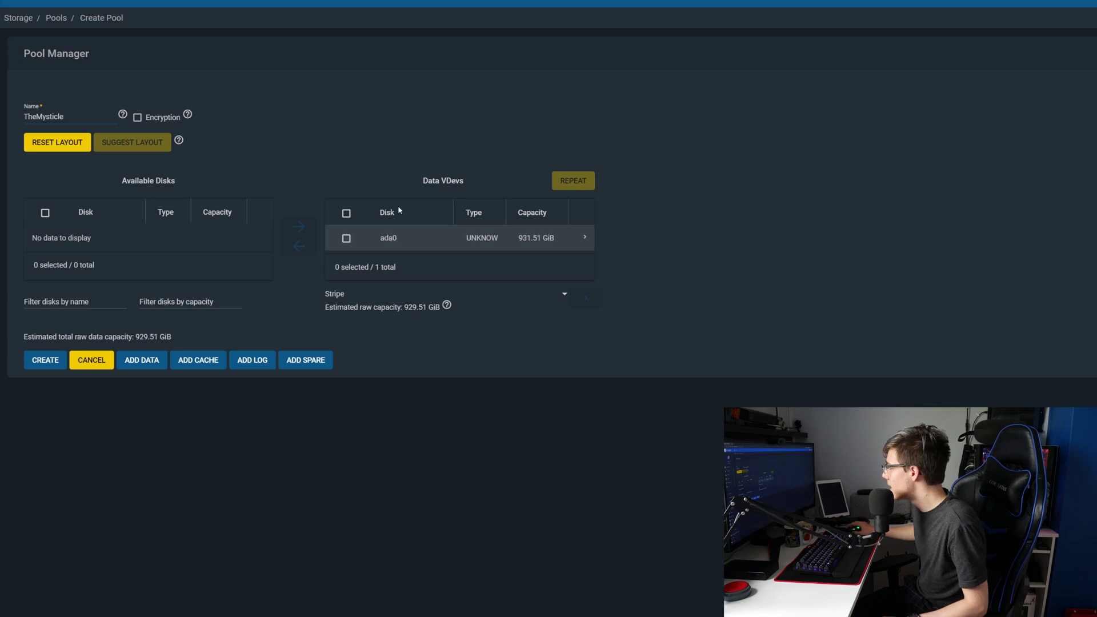
{"action": "left_click", "coordinate": [45, 361]}
{"action": "left_click", "coordinate": [598, 330]}
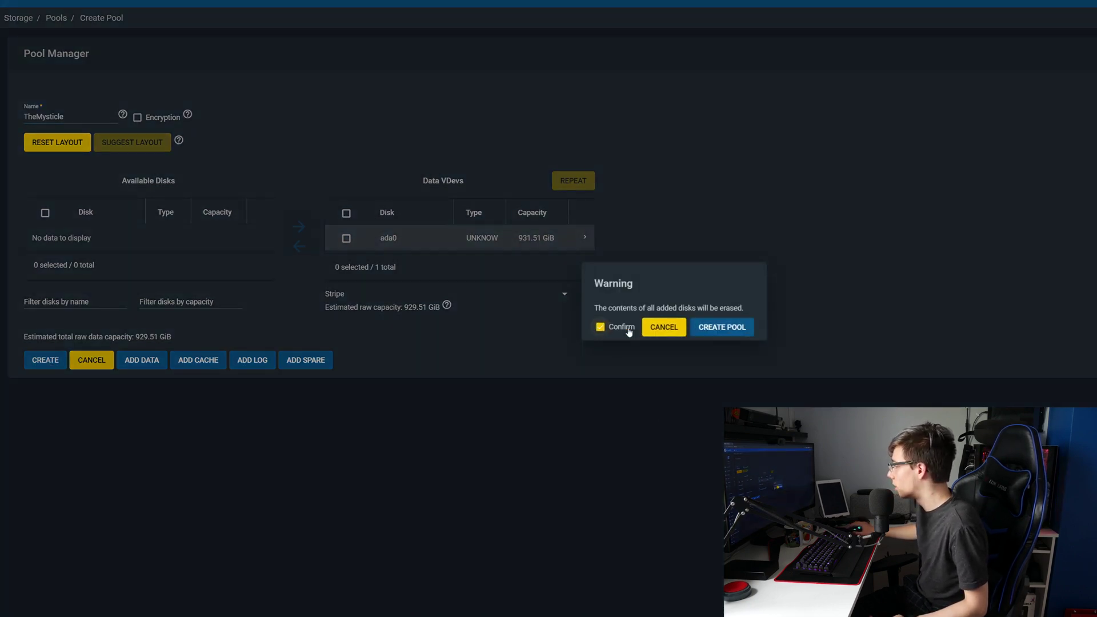
{"action": "left_click", "coordinate": [724, 330]}
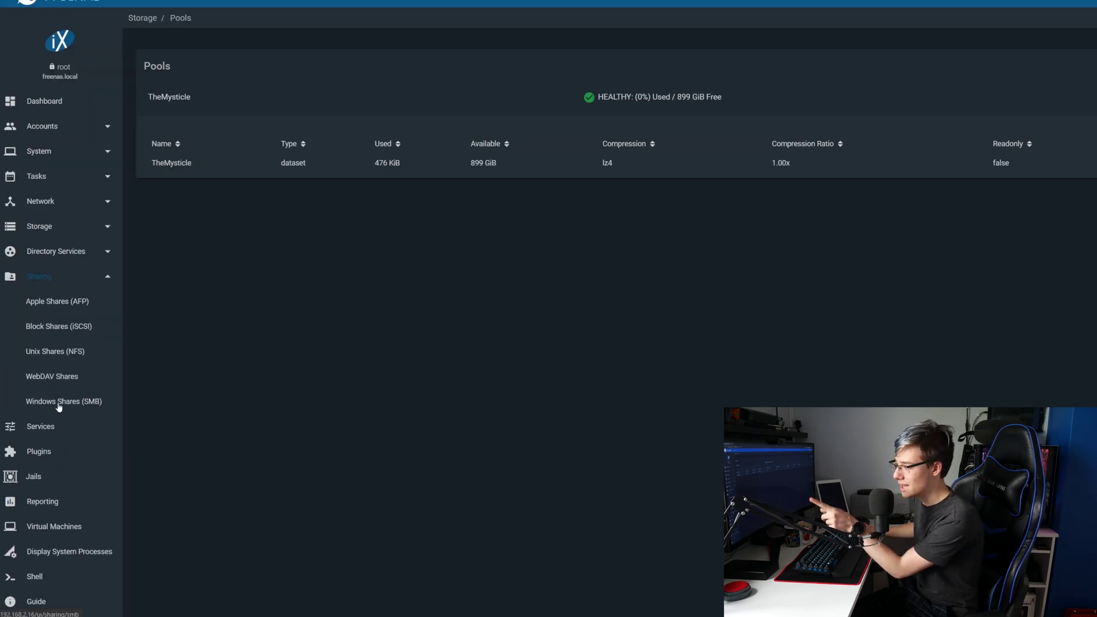
Step: Set up a new SMB share TheMysticle at /mnt/TheMysticle as a home share
{"action": "left_click", "coordinate": [59, 402]}
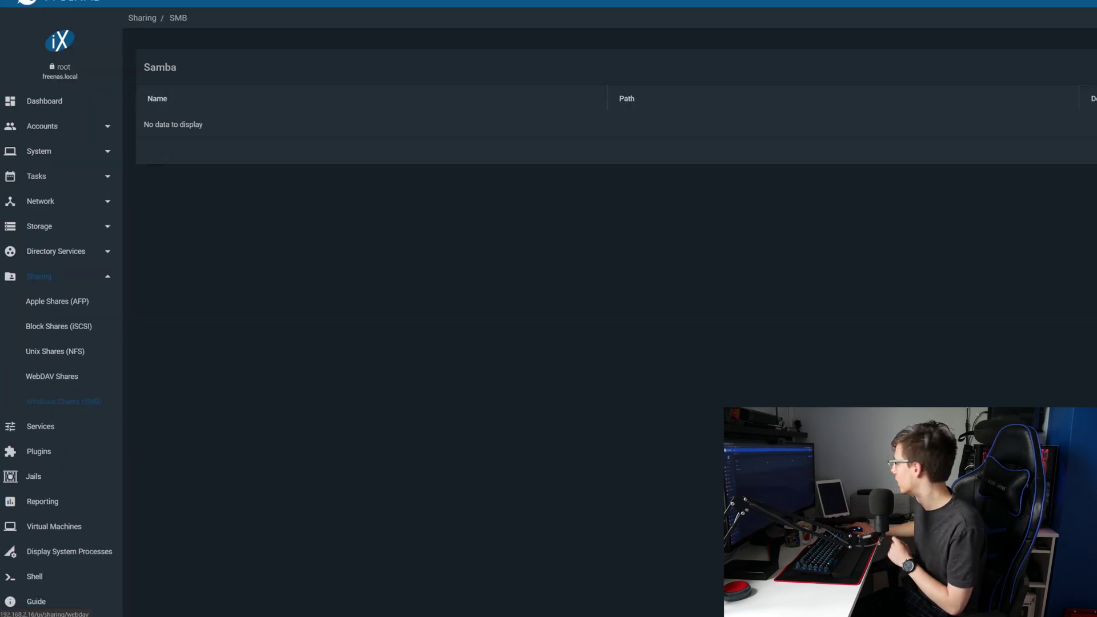
{"action": "left_click", "coordinate": [1068, 69]}
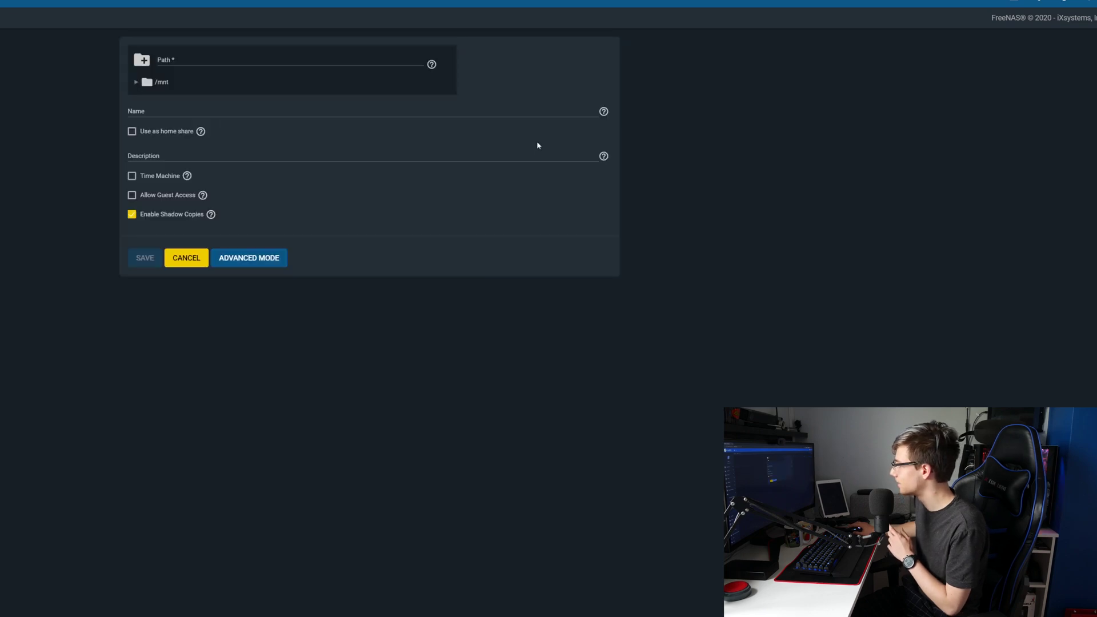
{"action": "left_click", "coordinate": [136, 82]}
{"action": "left_click", "coordinate": [180, 100]}
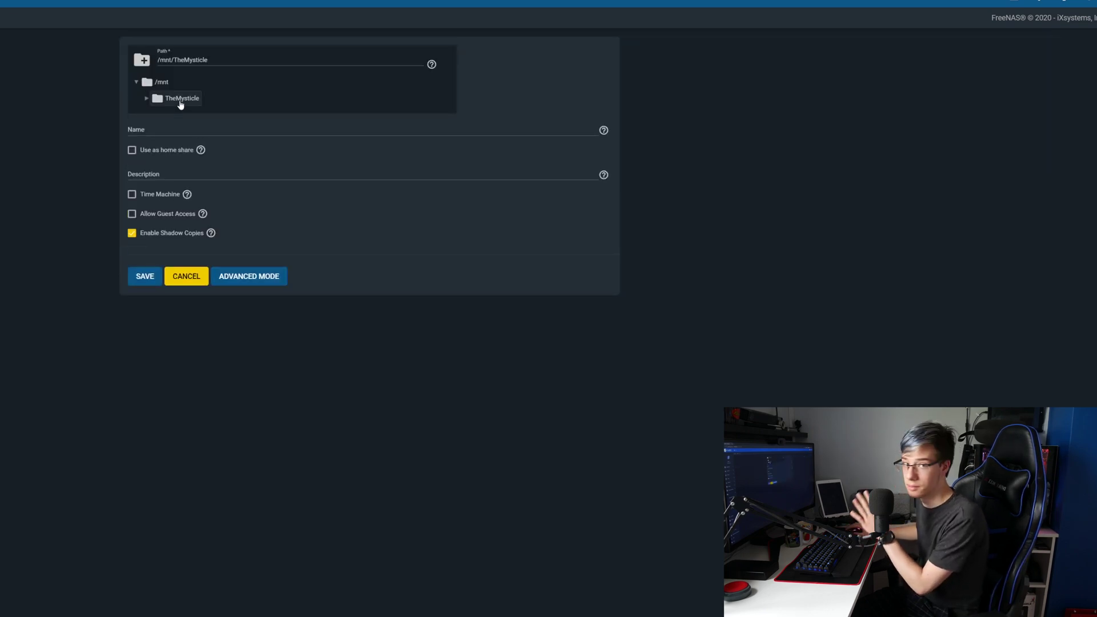
{"action": "left_click", "coordinate": [143, 131]}
{"action": "type", "text": "TheMysticle"}
{"action": "left_click", "coordinate": [132, 151]}
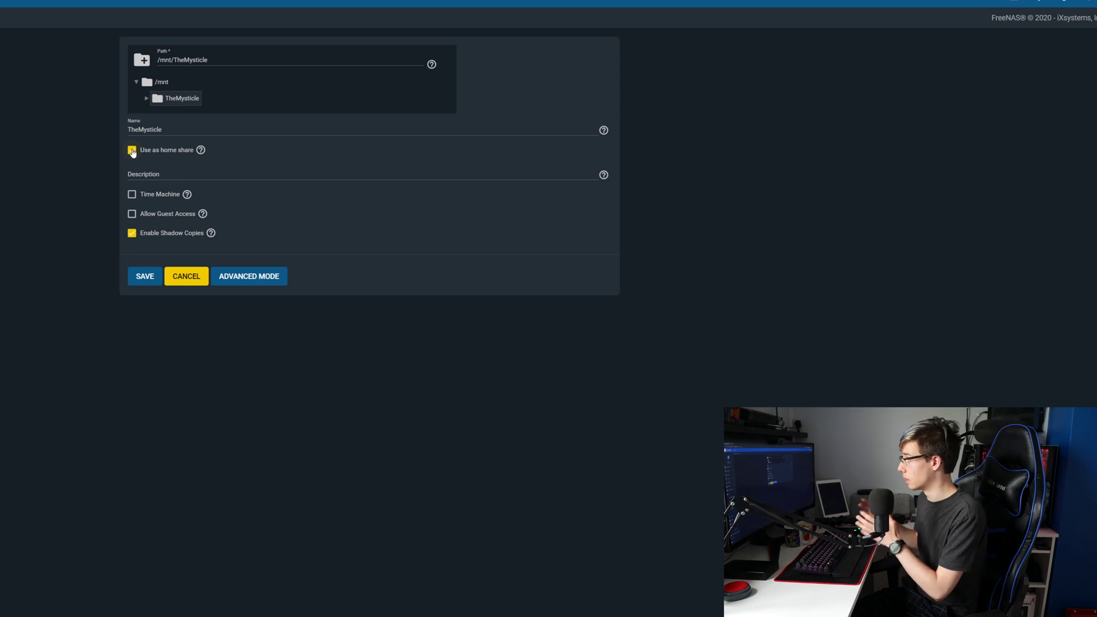
Step: Save the share and enable the SMB service to start automatically
{"action": "left_click", "coordinate": [146, 276]}
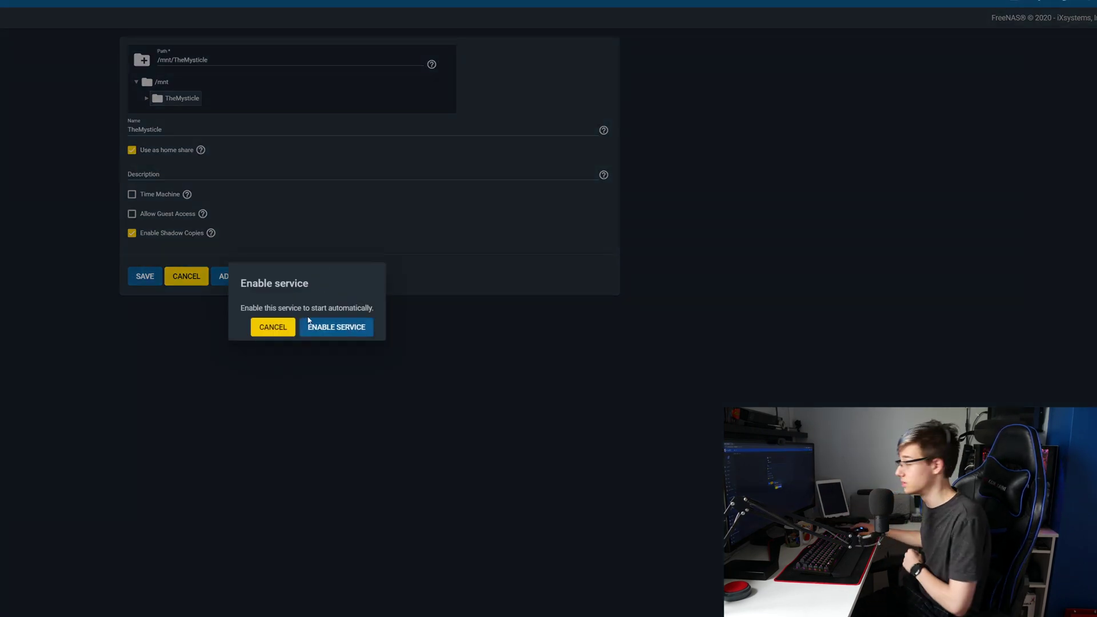
{"action": "left_click", "coordinate": [316, 326]}
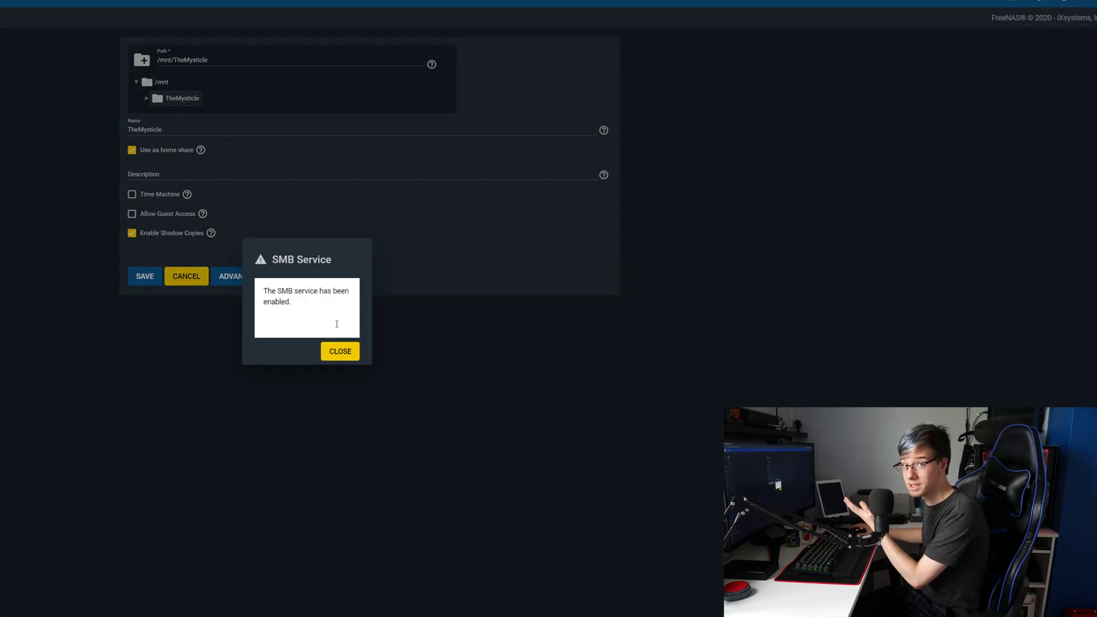
{"action": "left_click", "coordinate": [339, 352]}
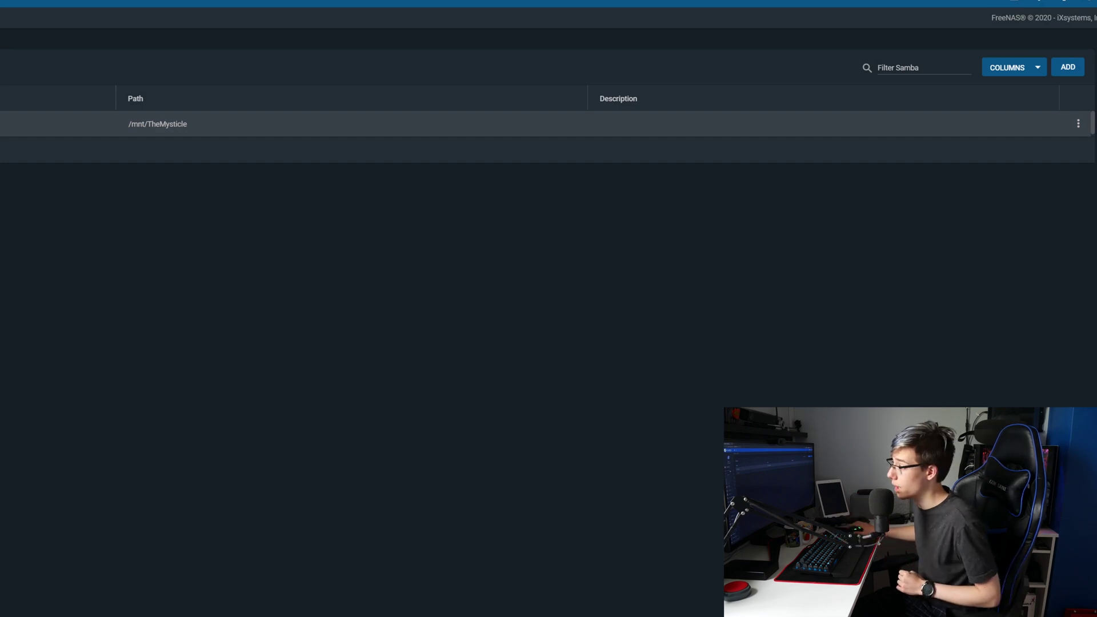
Step: Start a new user account and enter and confirm its password
{"action": "left_click", "coordinate": [41, 178]}
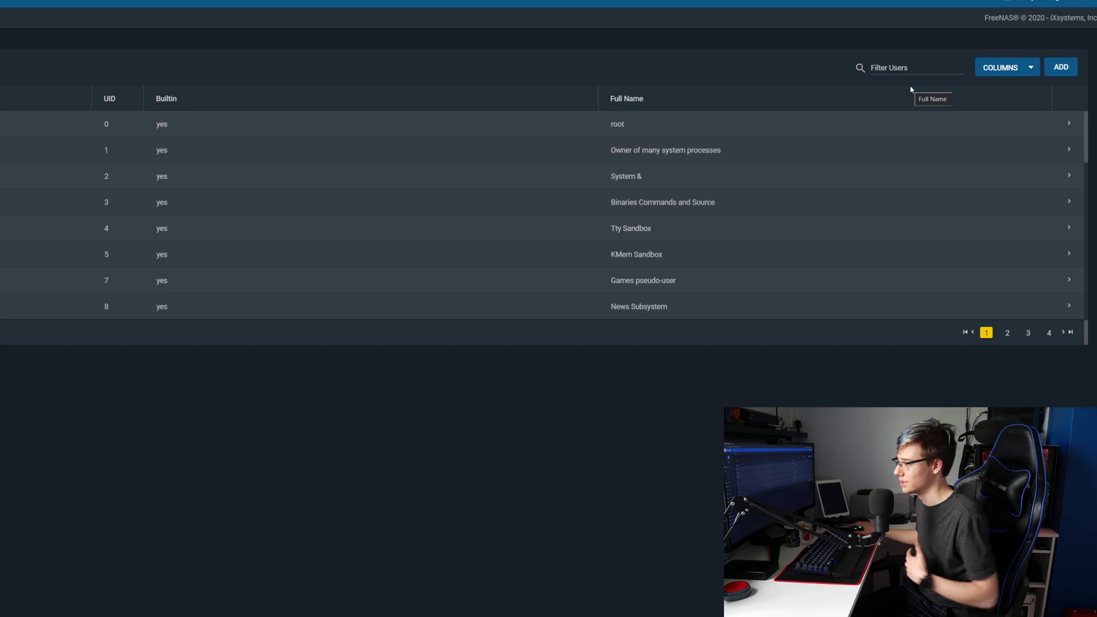
{"action": "left_click", "coordinate": [1055, 66]}
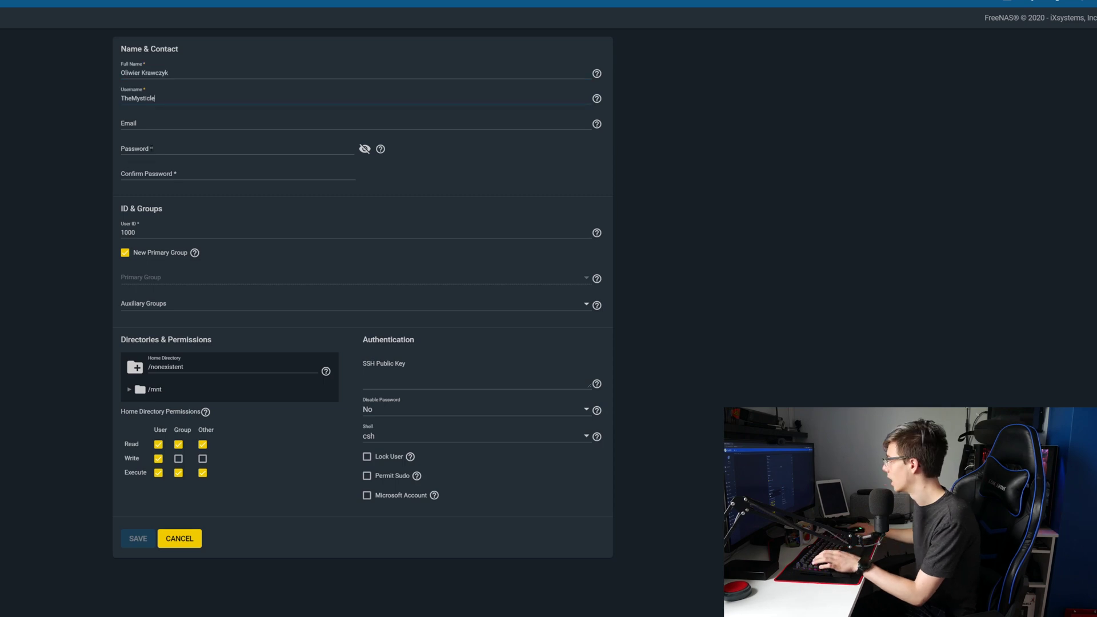
{"action": "left_click", "coordinate": [151, 152]}
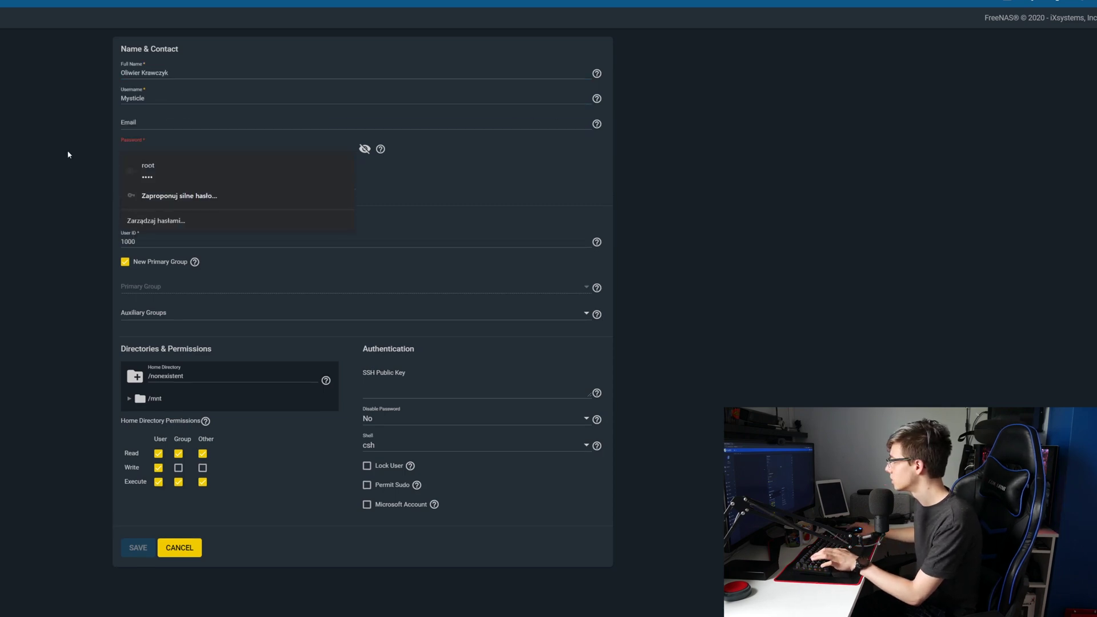
{"action": "left_click", "coordinate": [67, 155]}
{"action": "left_click", "coordinate": [175, 150]}
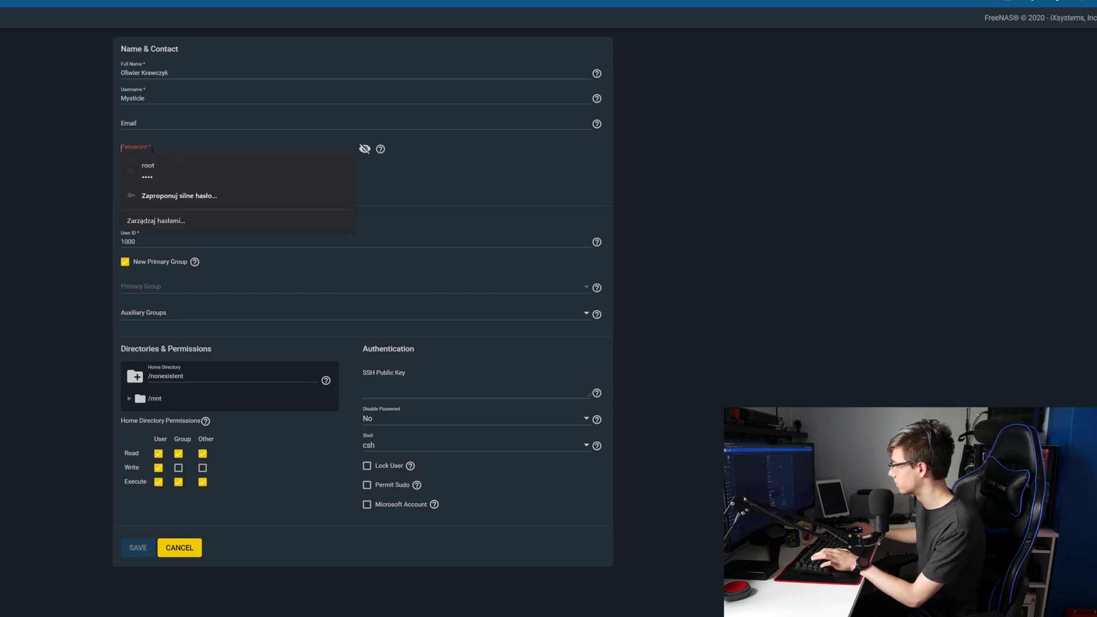
{"action": "type", "text": "1234"}
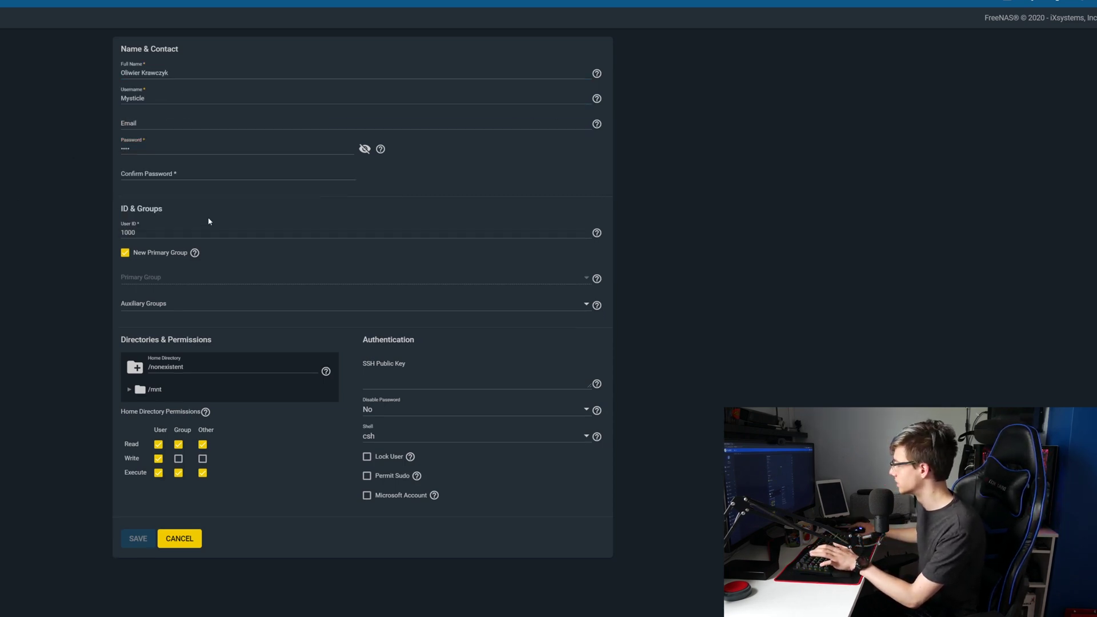
{"action": "left_click", "coordinate": [186, 181]}
{"action": "type", "text": "1234"}
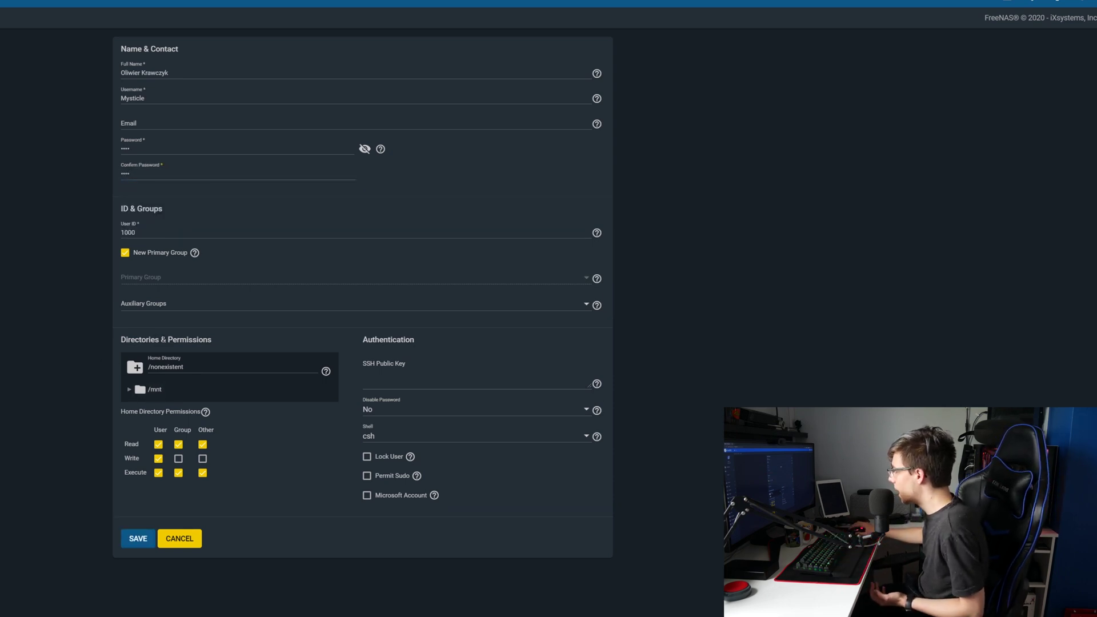
Step: Set the user's home directory to /mnt/TheMysticle with group and other write, and save
{"action": "left_click", "coordinate": [132, 390]}
{"action": "left_click", "coordinate": [129, 390]}
{"action": "left_click", "coordinate": [178, 408]}
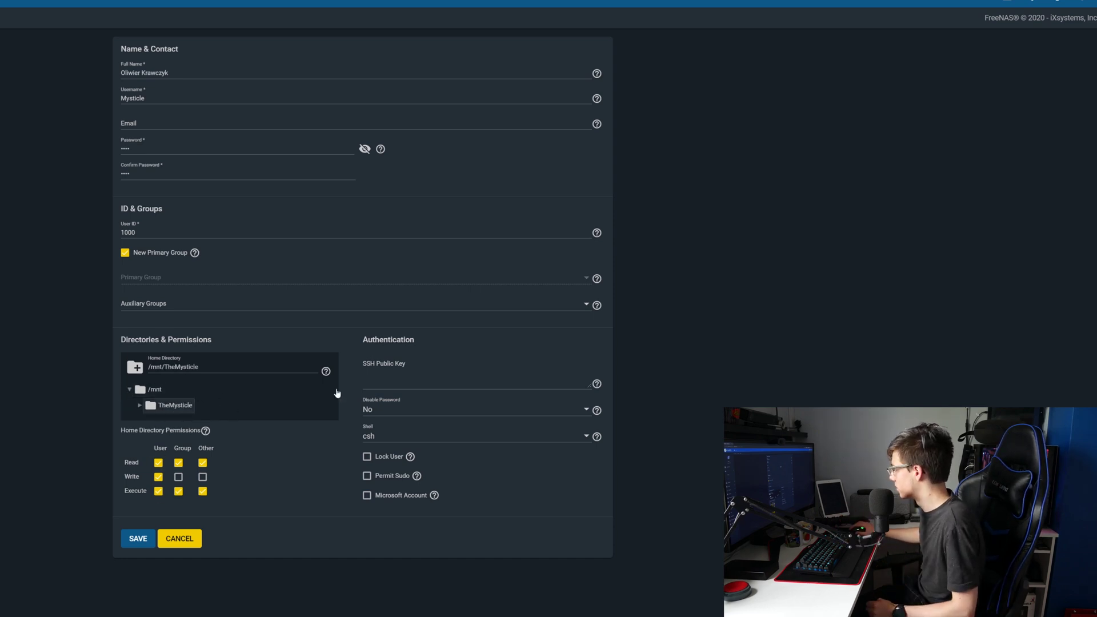
{"action": "left_click", "coordinate": [178, 477]}
{"action": "left_click", "coordinate": [202, 477]}
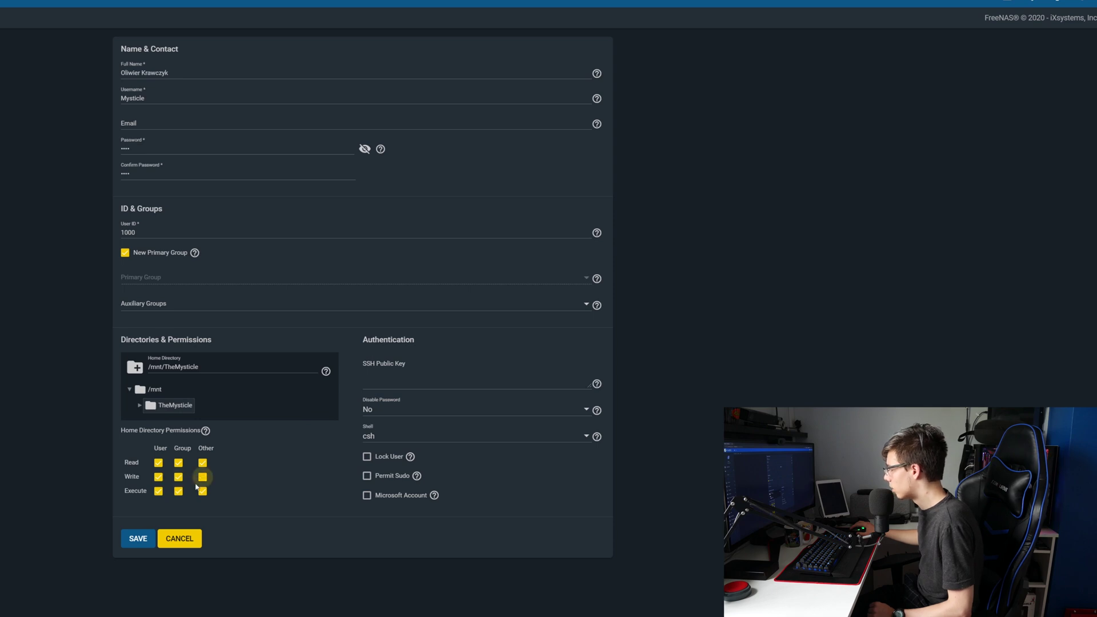
{"action": "left_click", "coordinate": [137, 540]}
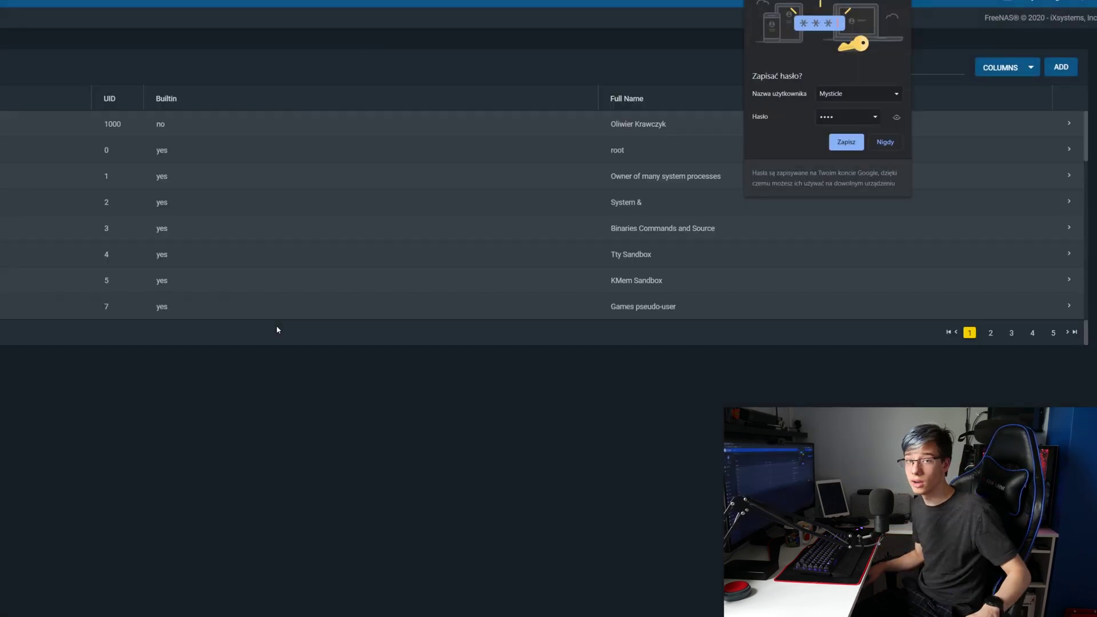
Step: In File Explorer, connect to \\192.168.2.16 using the new user's credentials
{"action": "key", "text": "alt+Tab"}
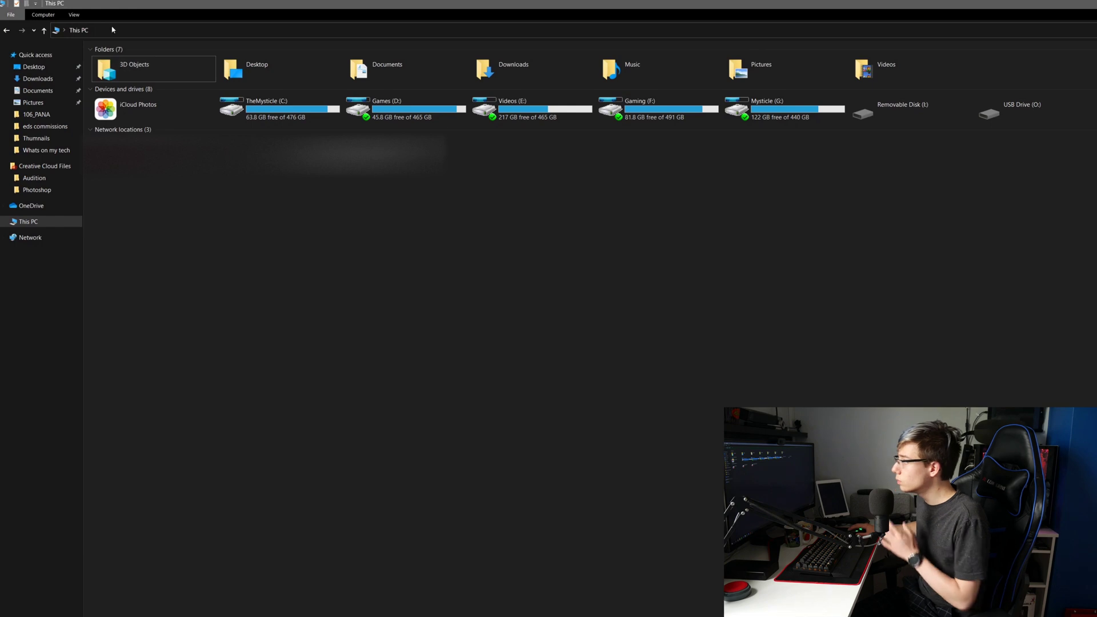
{"action": "left_click", "coordinate": [112, 30]}
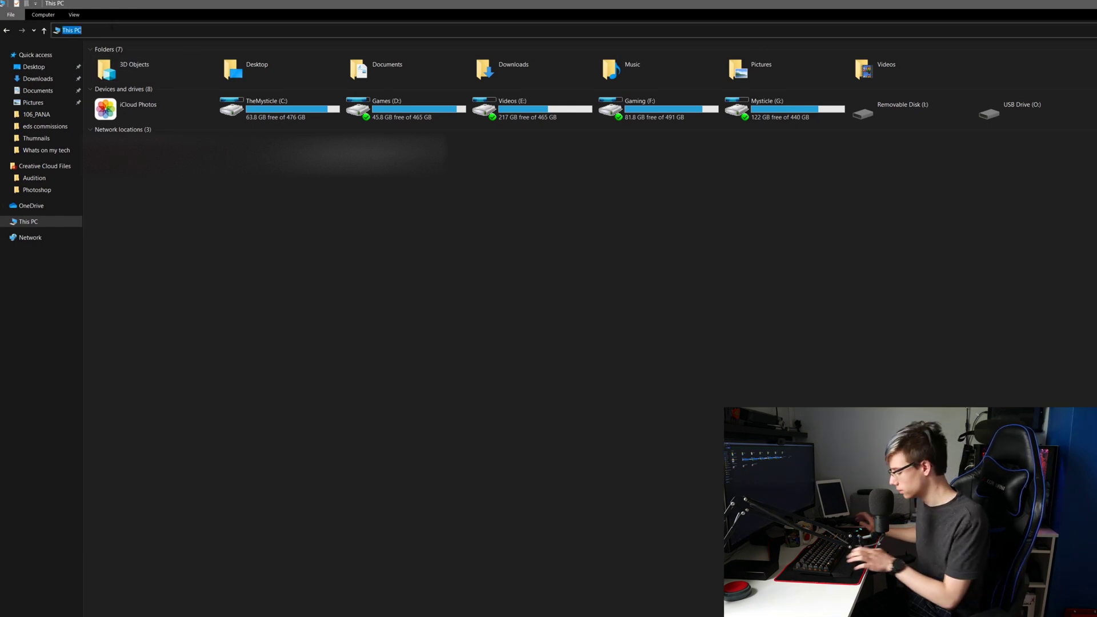
{"action": "type", "text": "\\"}
{"action": "type", "text": "192.168.2.16"}
{"action": "key", "text": "Return"}
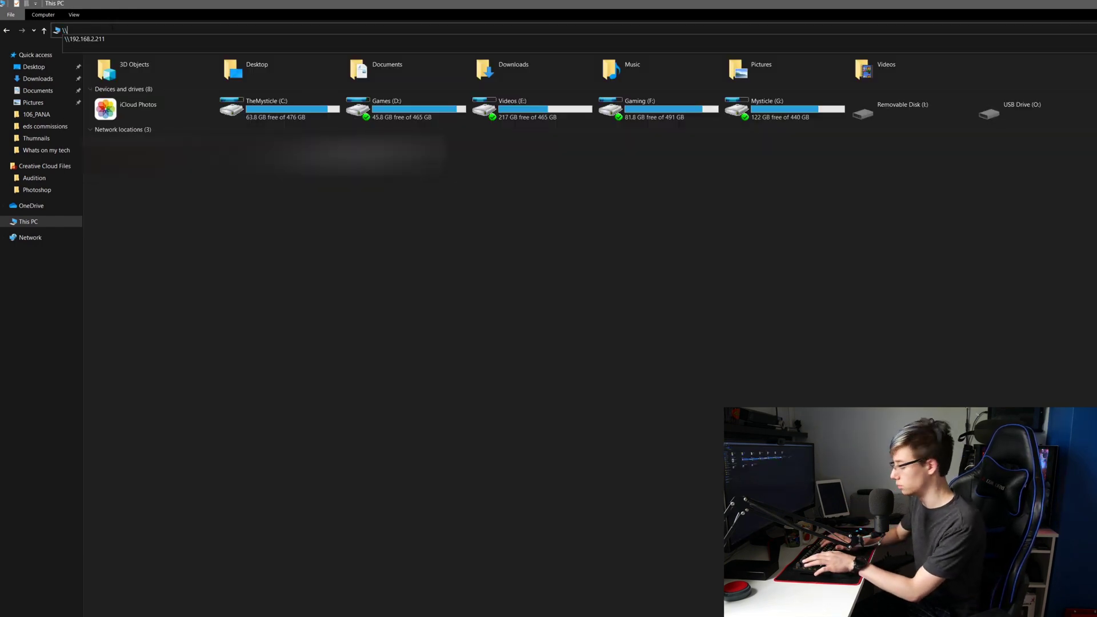
{"action": "left_click", "coordinate": [679, 422]}
{"action": "left_click", "coordinate": [536, 478]}
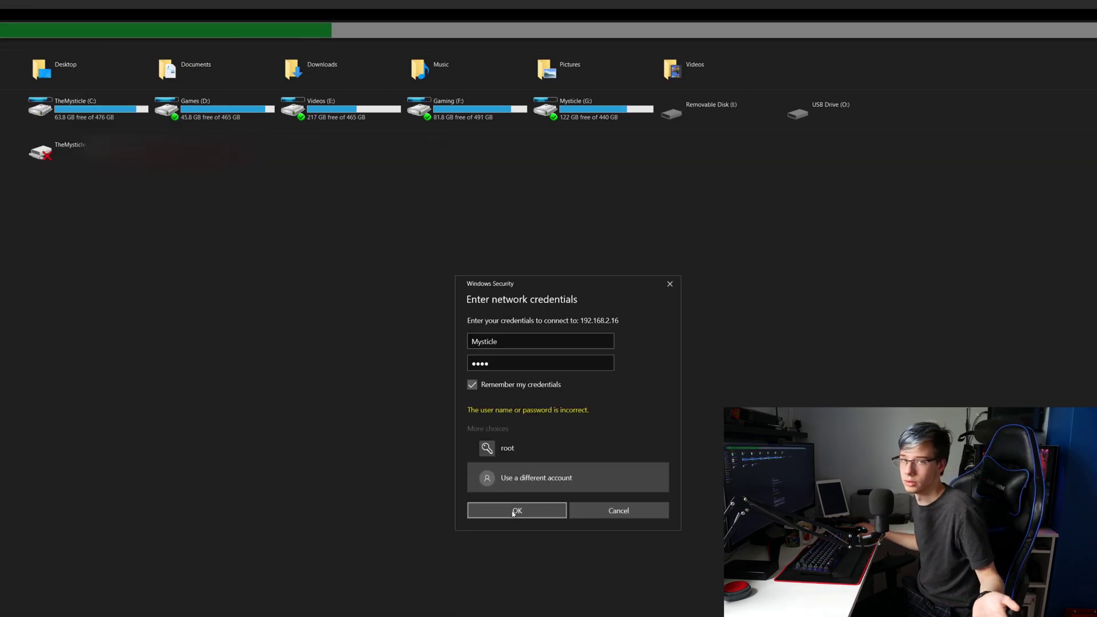
{"action": "left_click", "coordinate": [513, 513]}
Step: Paste a JPG image into the TheMysticle share and view it
{"action": "double_click", "coordinate": [468, 109]}
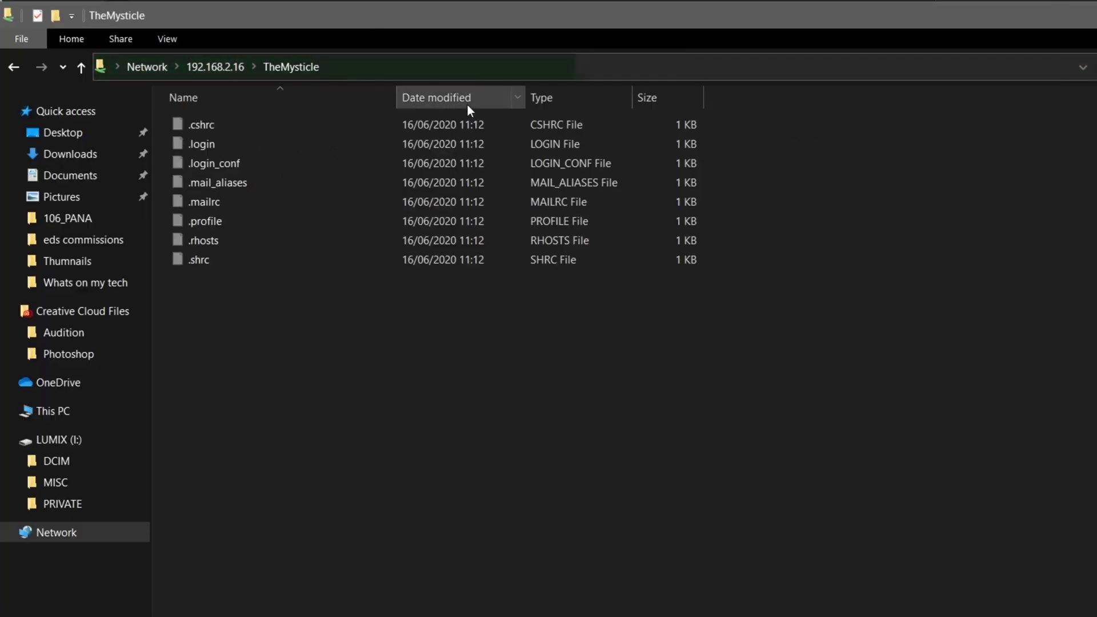
{"action": "right_click", "coordinate": [268, 514]}
{"action": "left_click", "coordinate": [296, 611]}
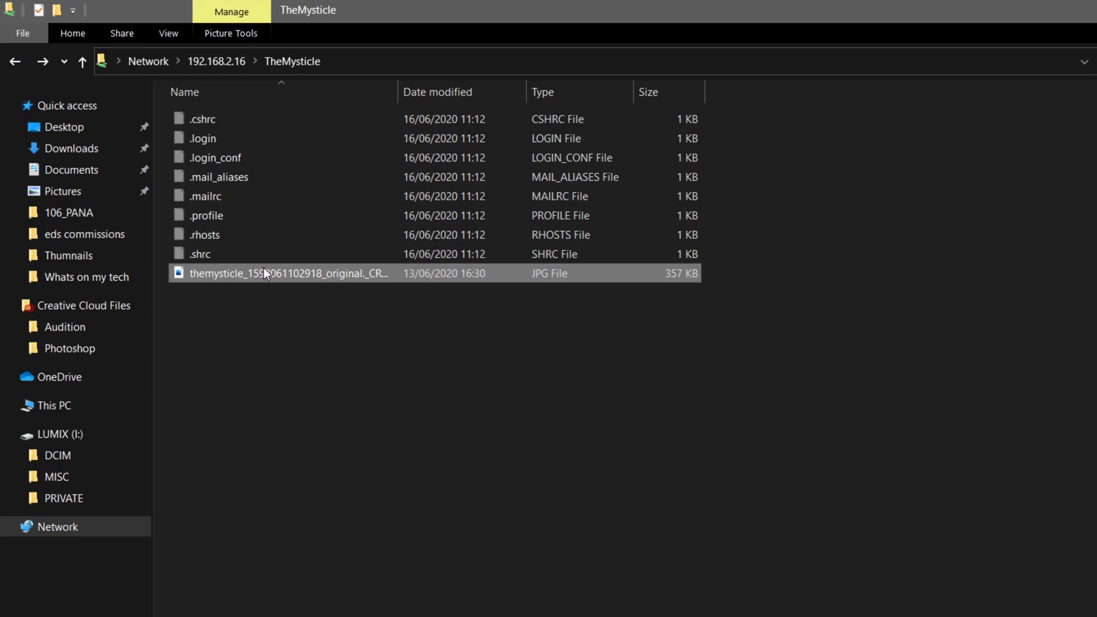
{"action": "double_click", "coordinate": [285, 272]}
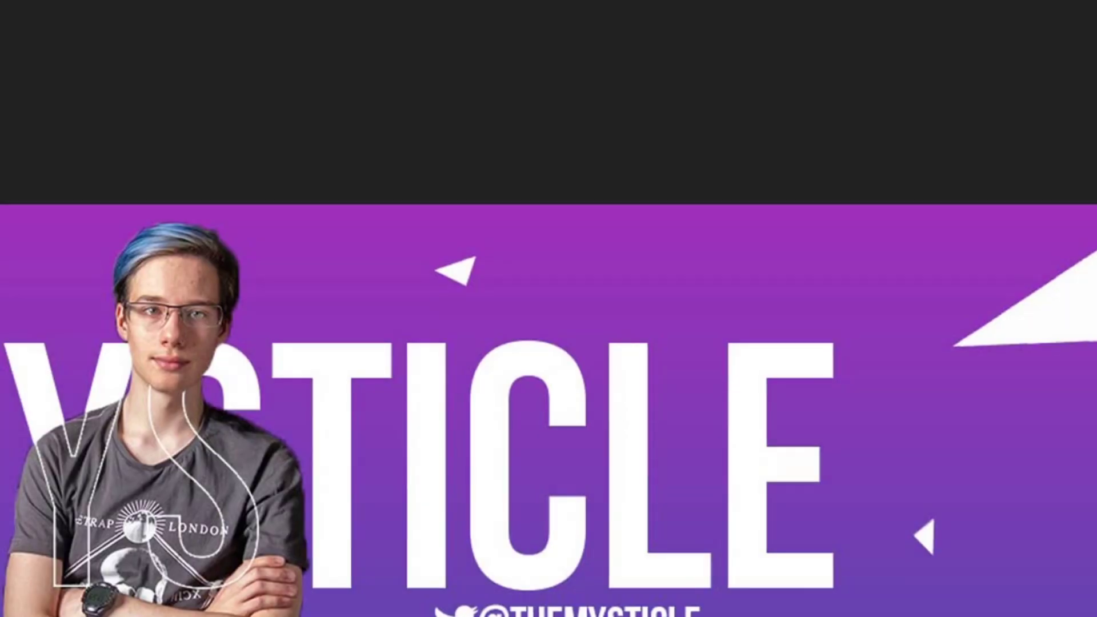
{"action": "key", "text": "Escape"}
Step: Clear the selection and close the Explorer window
{"action": "left_click", "coordinate": [925, 421]}
{"action": "double_click", "coordinate": [938, 22]}
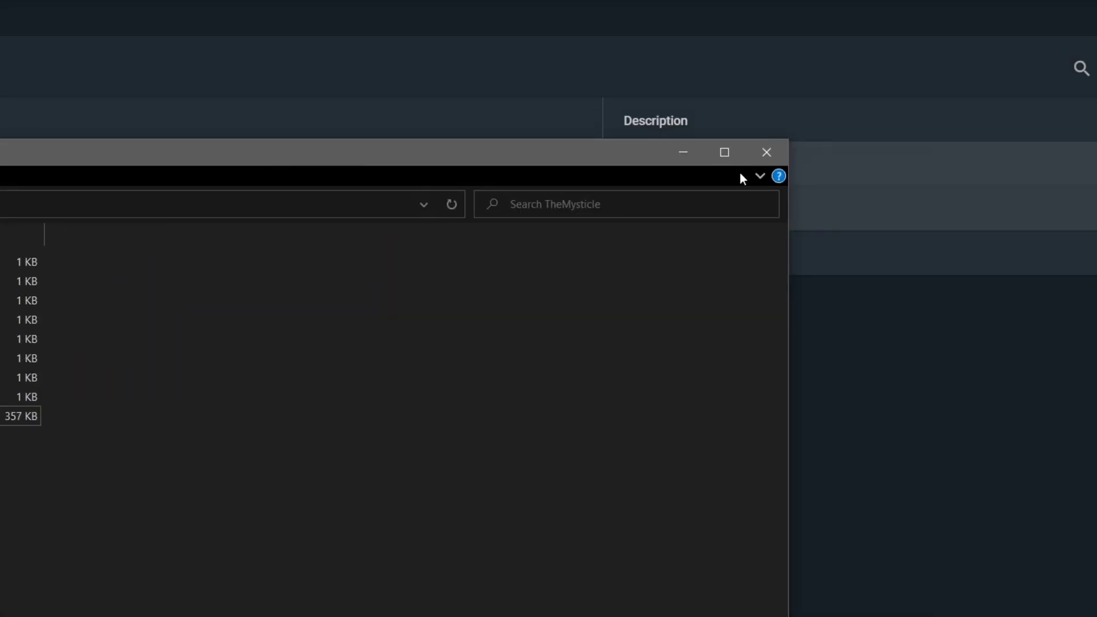
{"action": "left_click", "coordinate": [773, 151]}
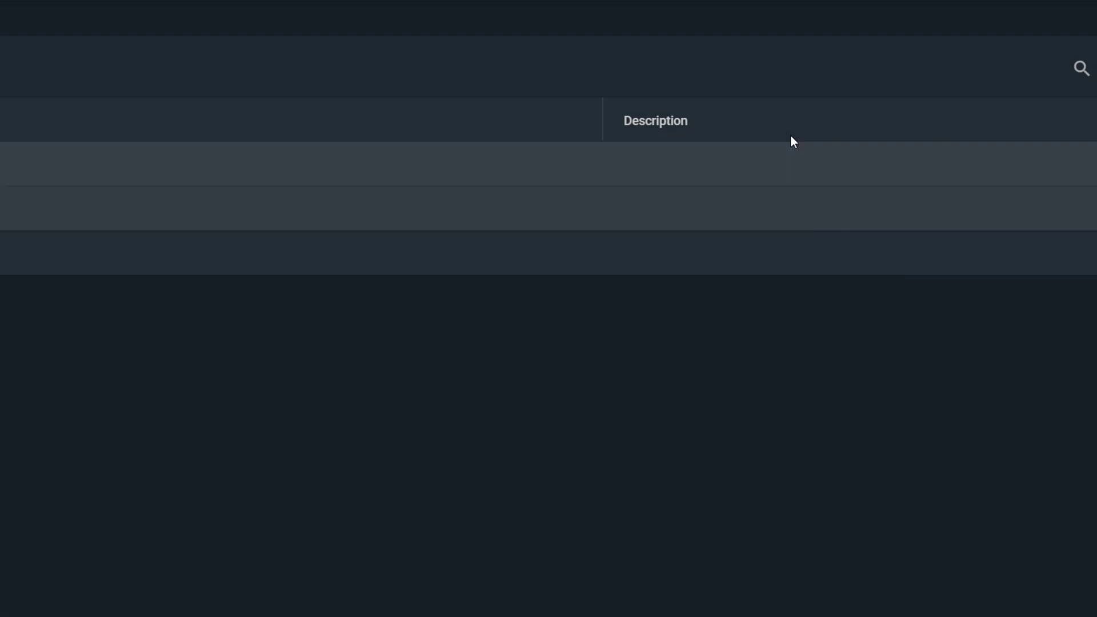